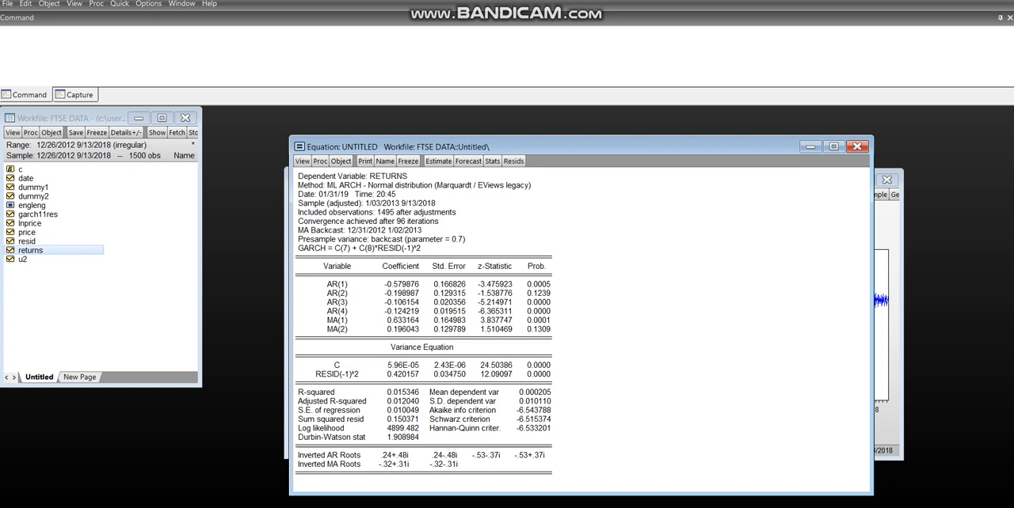
Close the existing untitled ARCH equation and confirm its deletion
click(857, 149)
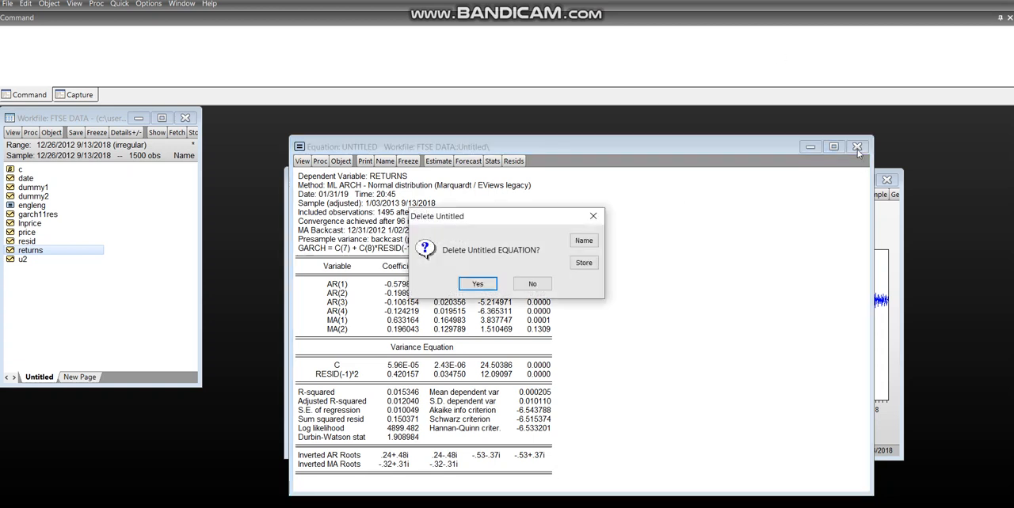
click(488, 285)
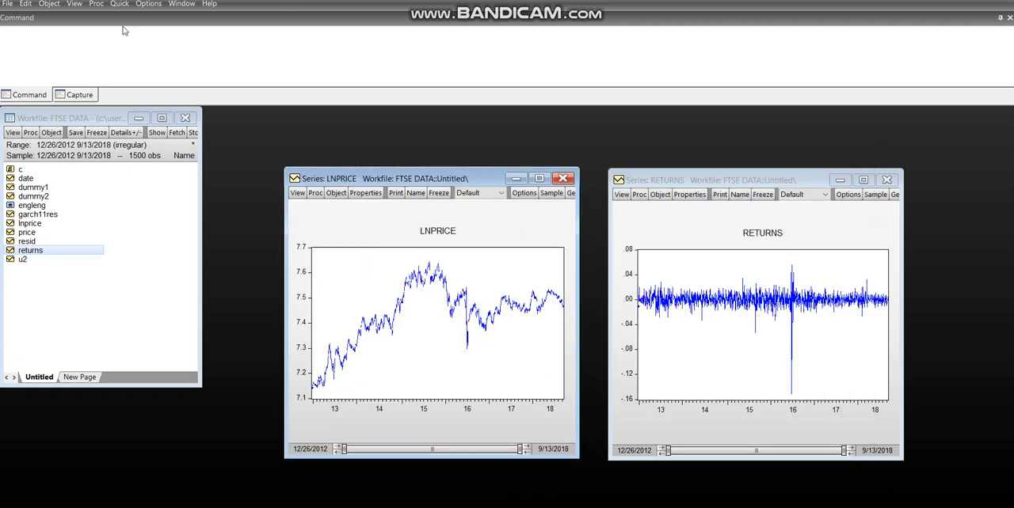
Start a new equation estimation using the ARCH method and set the GARCH order to 0
click(120, 4)
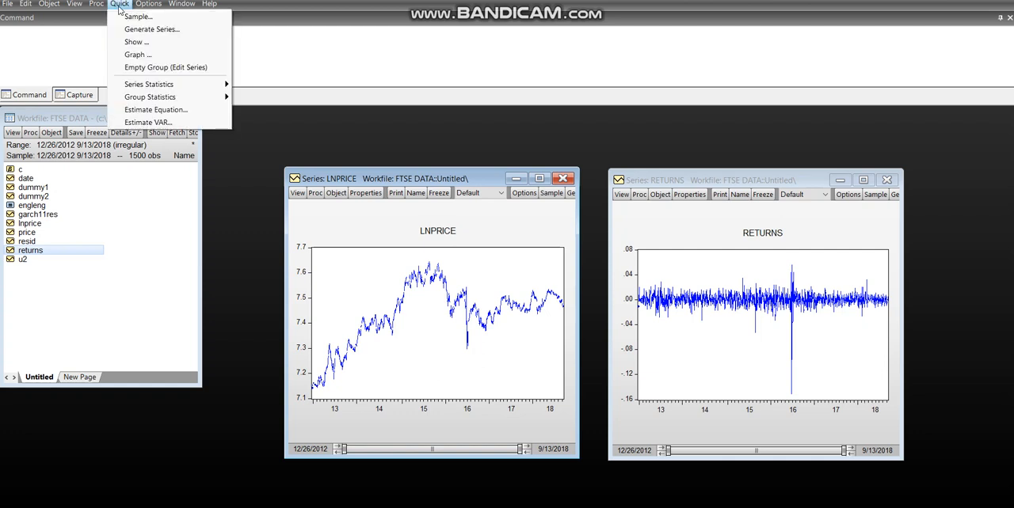
click(160, 115)
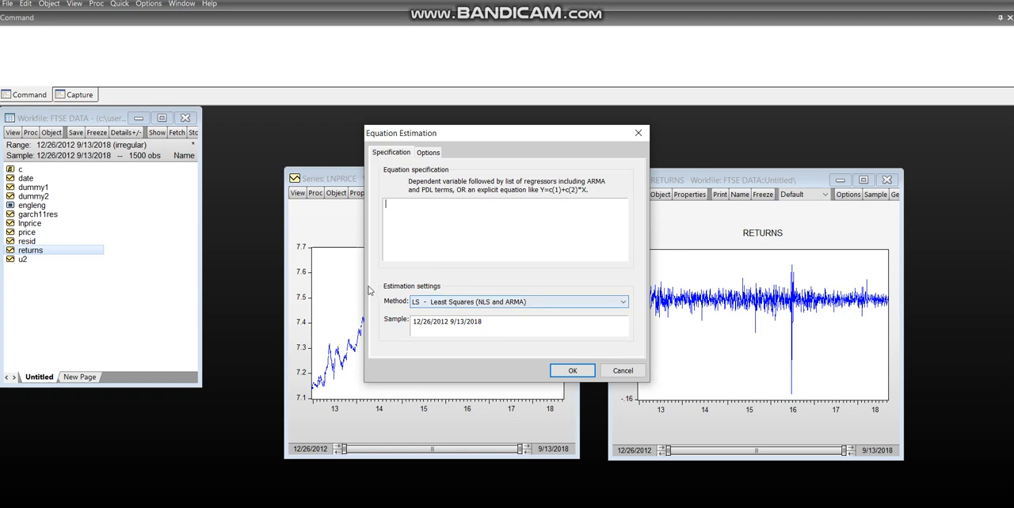
click(617, 309)
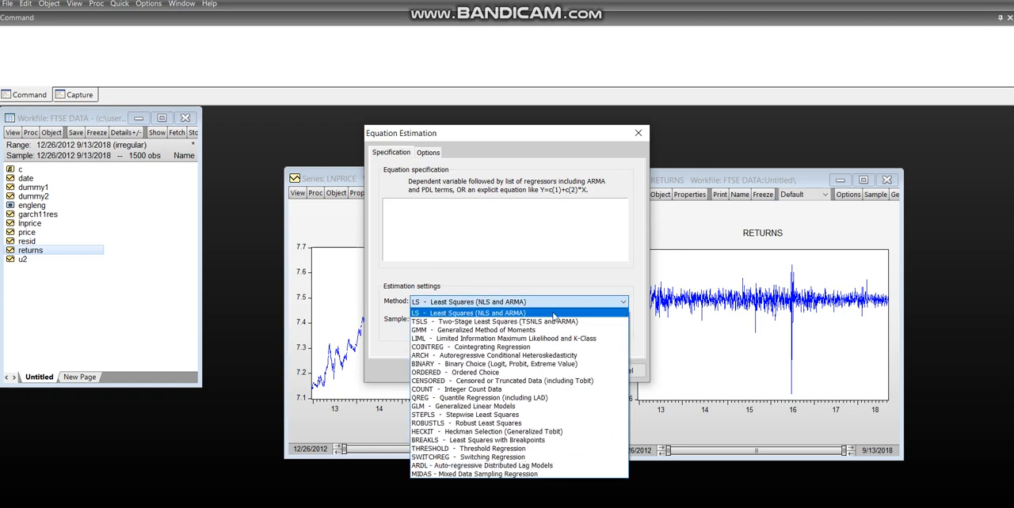
click(449, 356)
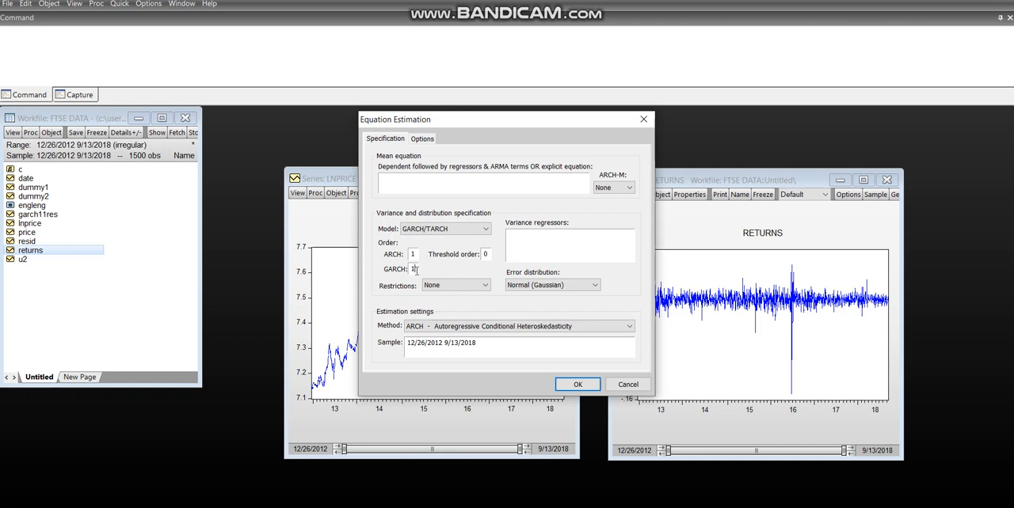
text(0)
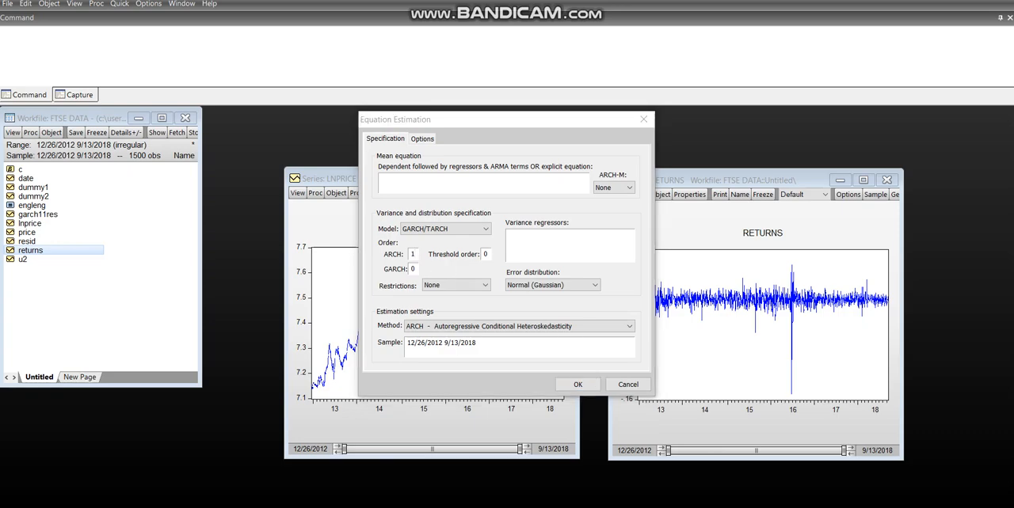
Try ARCH orders of 2 and 4 while consulting the conditional variance slide in PowerPoint, and return the ARCH order to 1
key(alt+Tab)
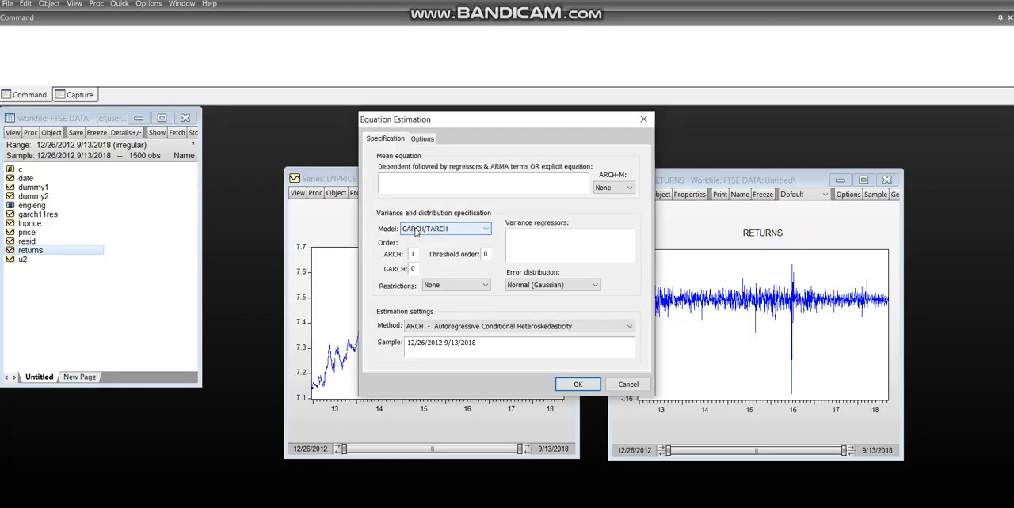
click(413, 252)
text(2)
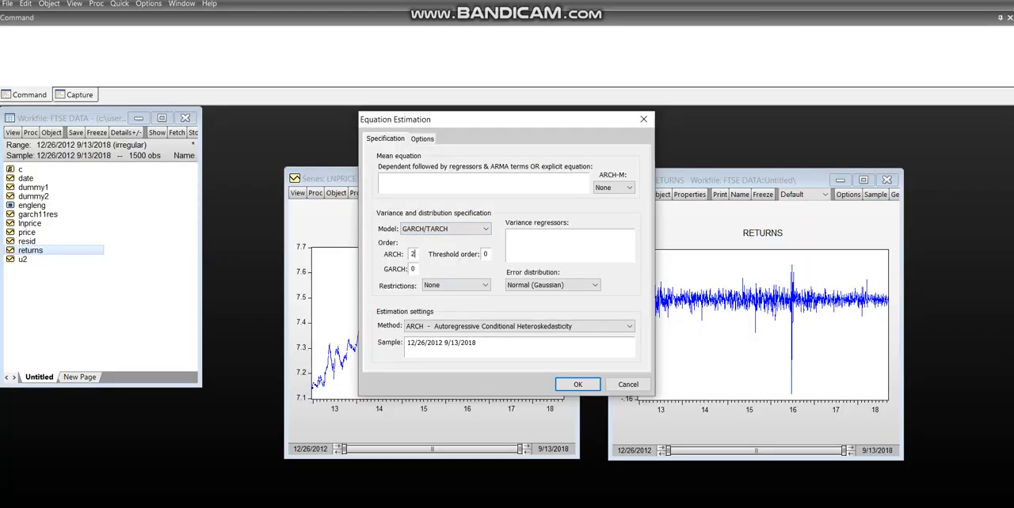
key(BackSpace)
key(alt+Tab)
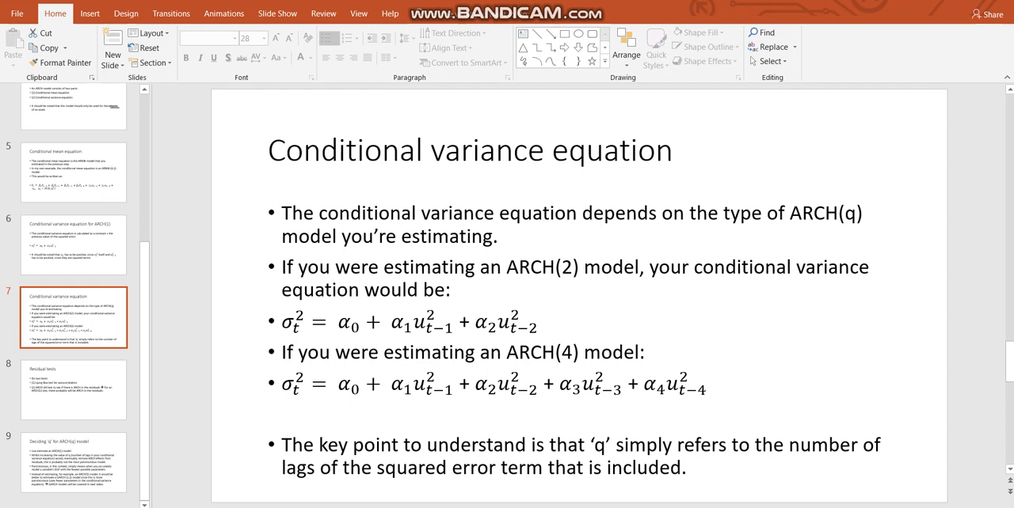
click(473, 506)
click(415, 253)
key(BackSpace)
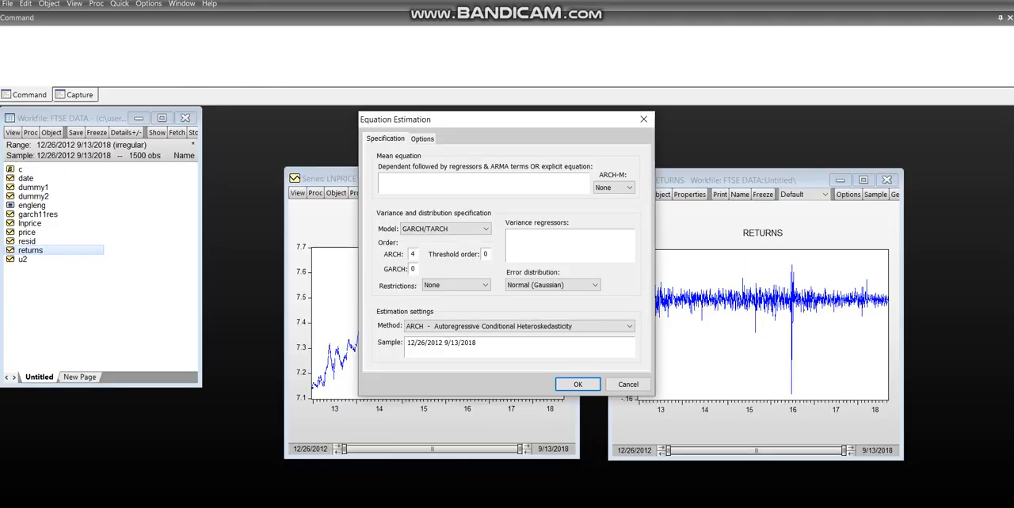
text(1)
Enter the ARMA(4,2) mean equation as "returns ar(1) ar(2) ar(3) ar(4) ma(1) ma(2)"
click(414, 177)
text(returns ar(1) ar(2) ar(3) ar(4) ma)
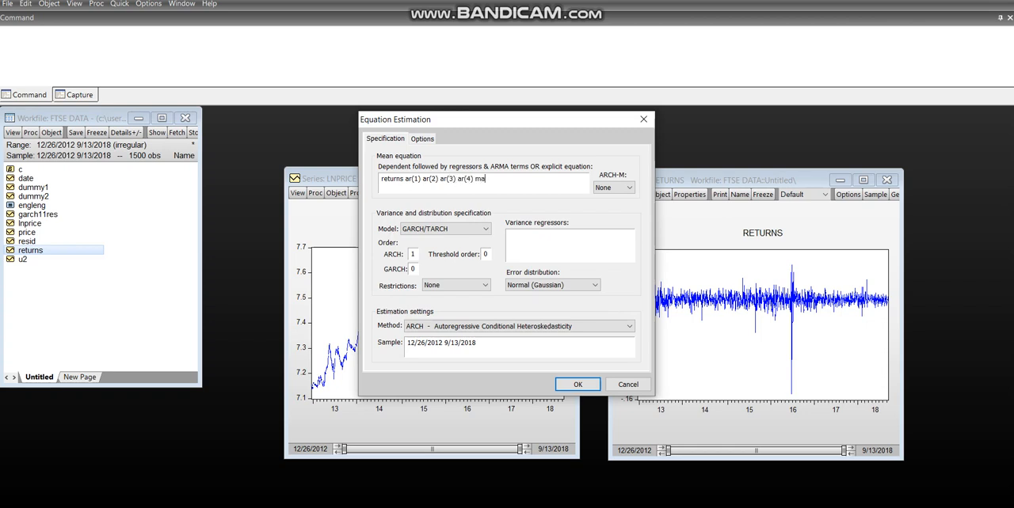
text((1) ma(2))
Set the optimization method to EViews legacy and estimate the ARCH(1) equation
click(424, 139)
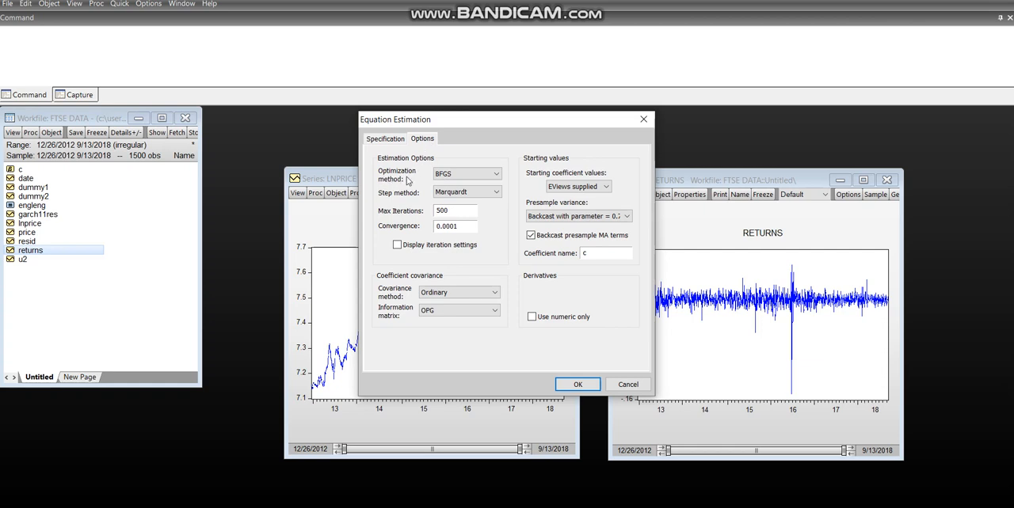
click(466, 180)
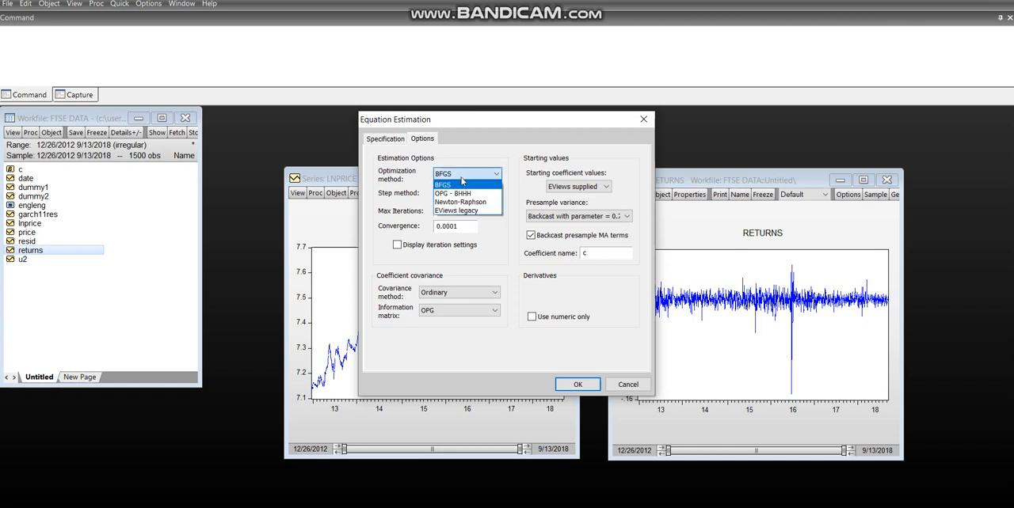
click(456, 210)
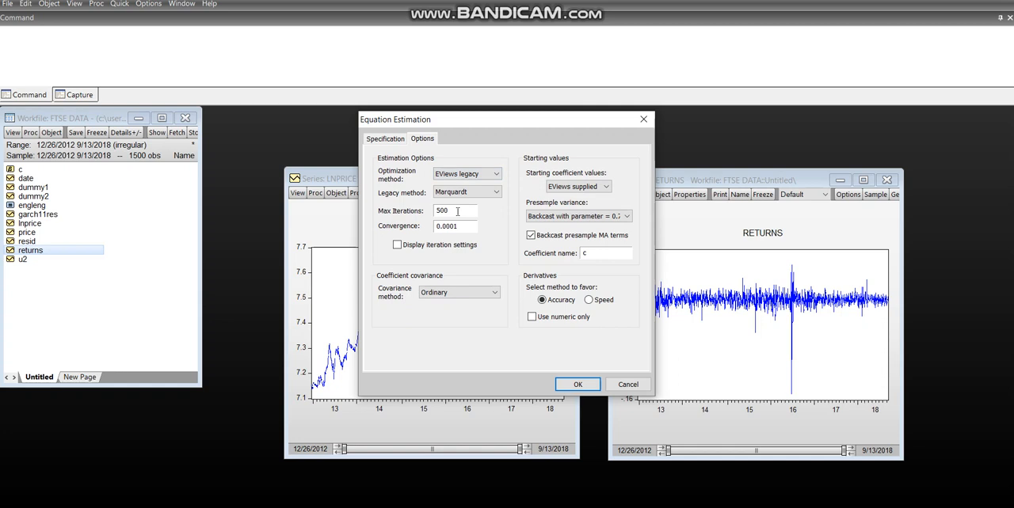
click(386, 139)
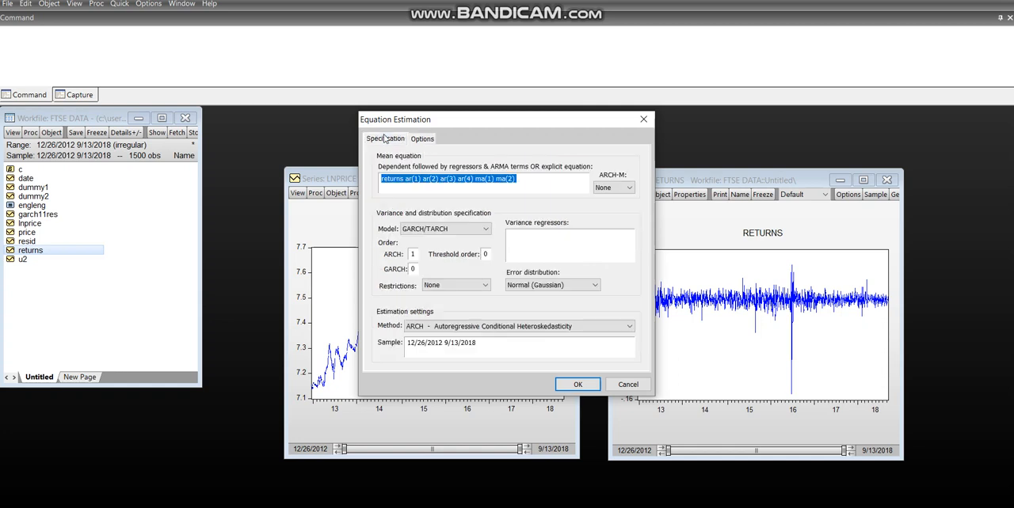
click(534, 180)
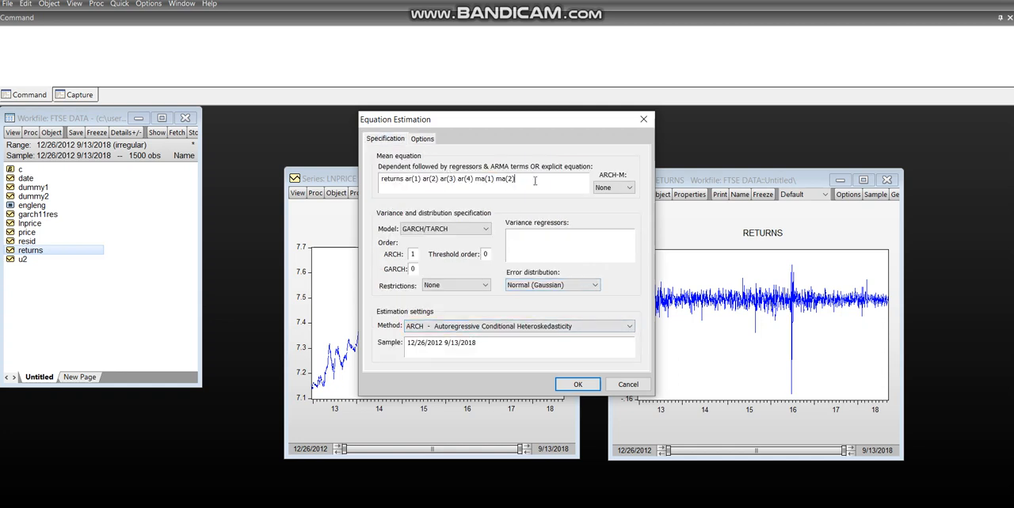
click(579, 384)
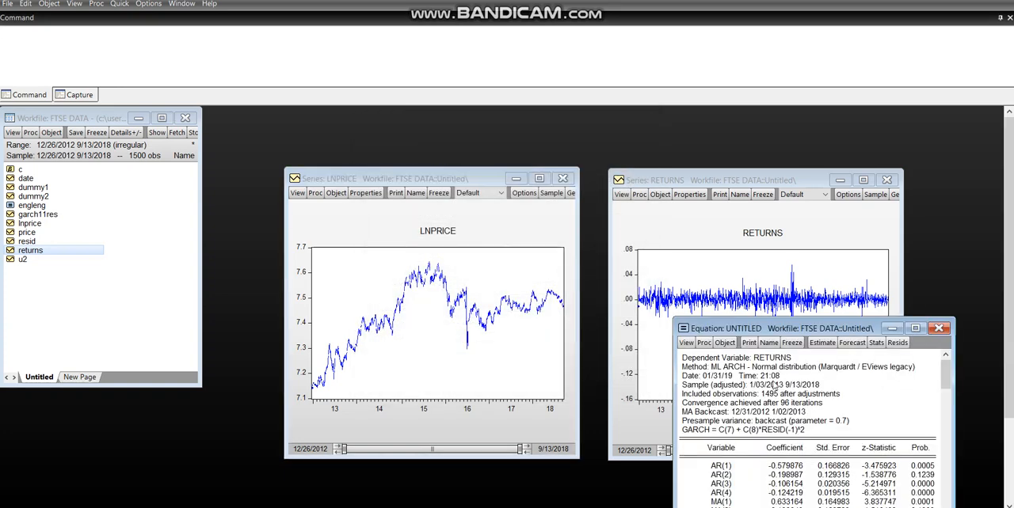
Reposition and enlarge the new equation window so the whole estimation output fits in it
drag(747, 329, 354, 141)
drag(562, 419, 808, 489)
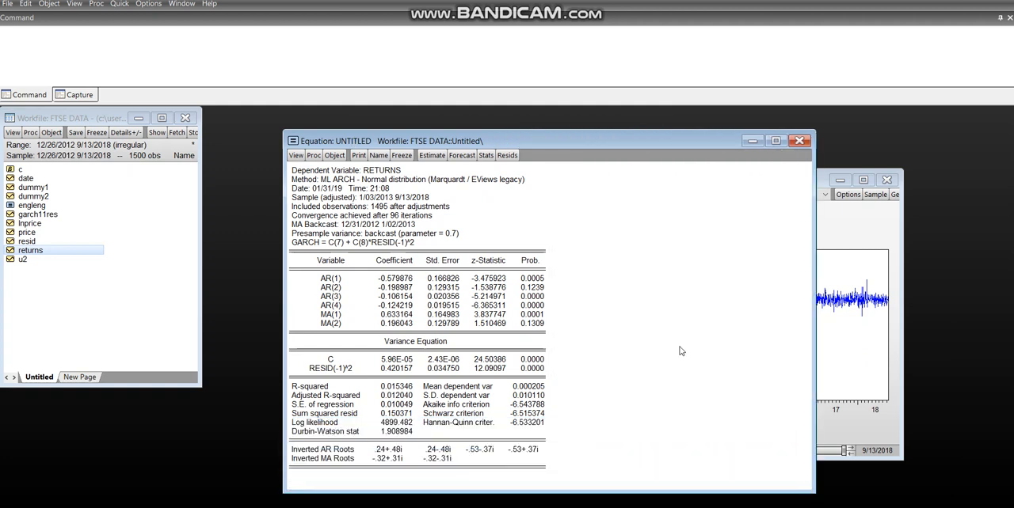
drag(496, 143, 446, 130)
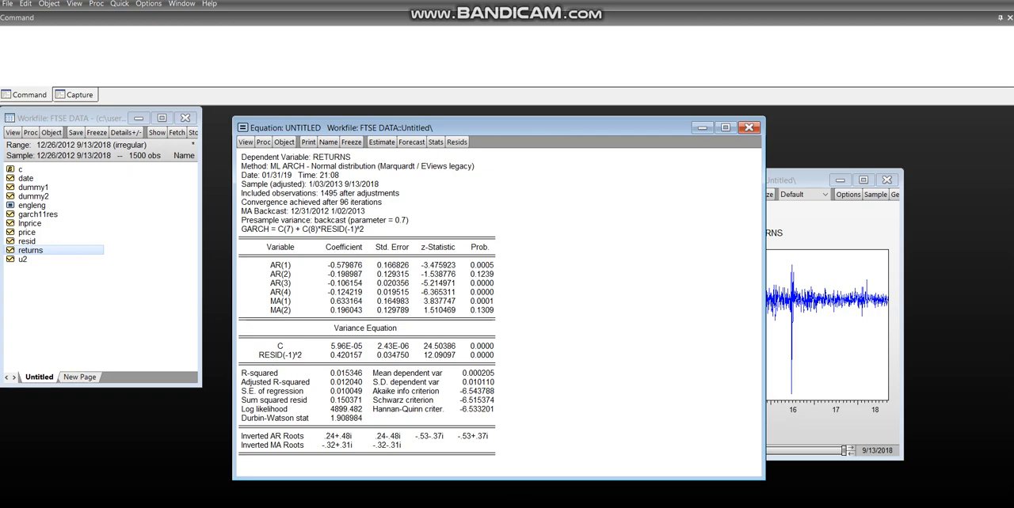
Review the conditional mean and ARCH(1) conditional variance slides in PowerPoint, and return to the EViews estimation output
key(alt+Tab)
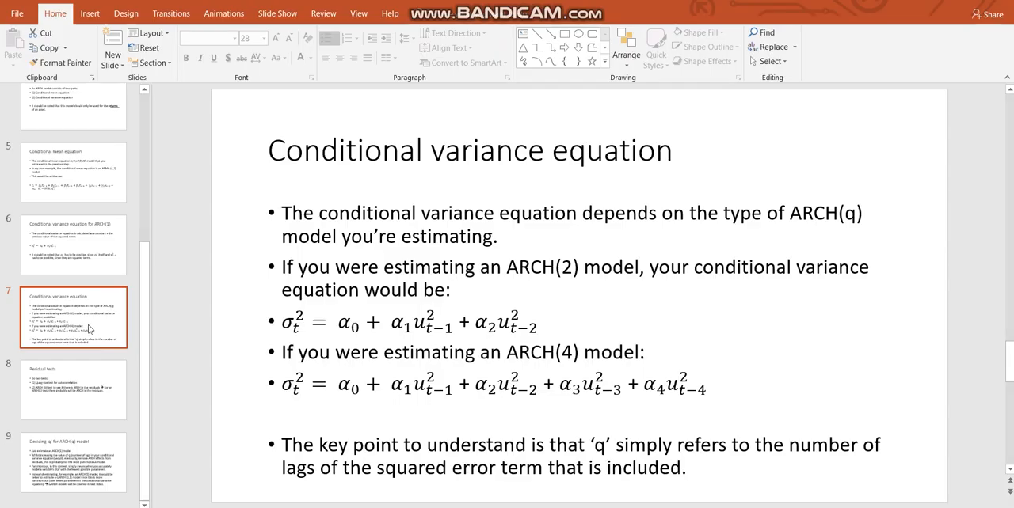
click(84, 160)
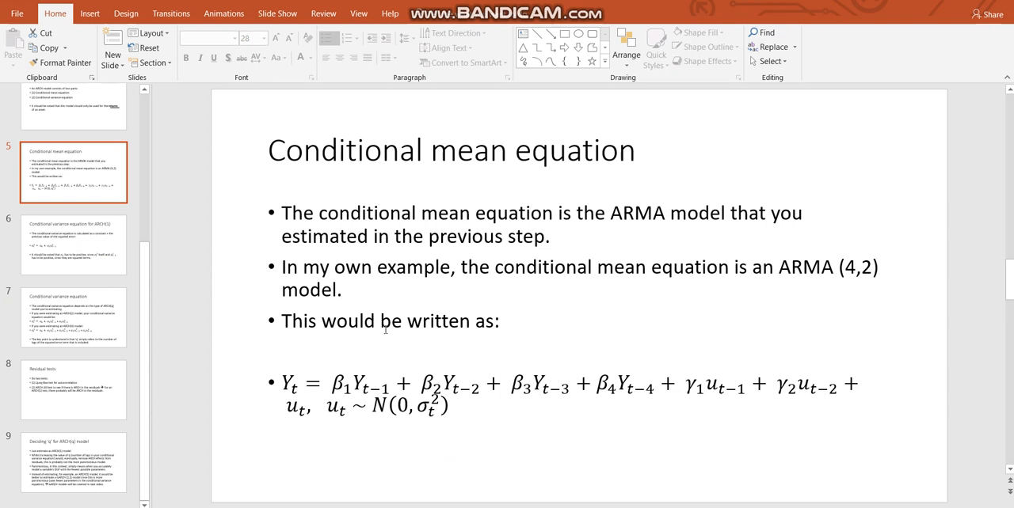
key(Down)
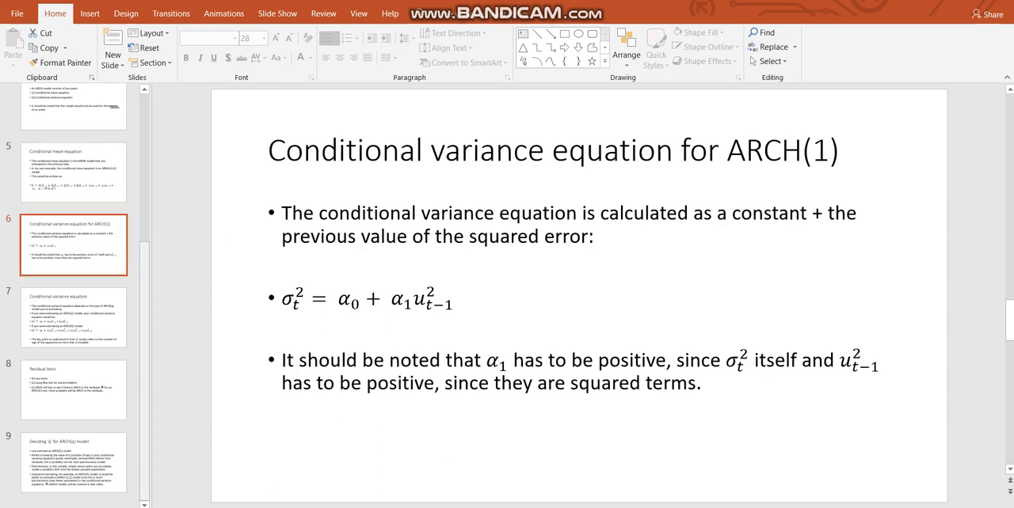
key(alt+Tab)
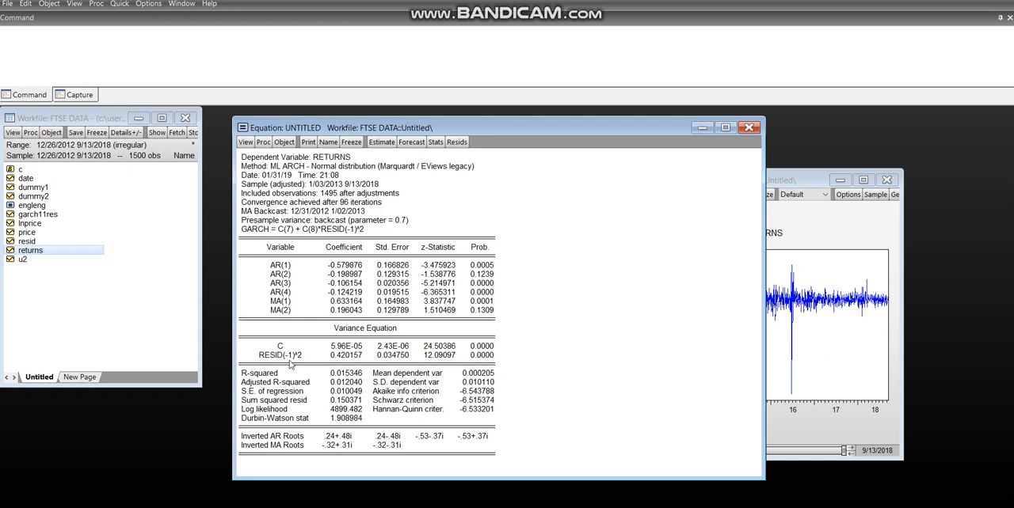
Highlight the lagged squared error term on the PowerPoint ARCH(1) variance slide and compare the equation with the EViews variance estimates
click(525, 507)
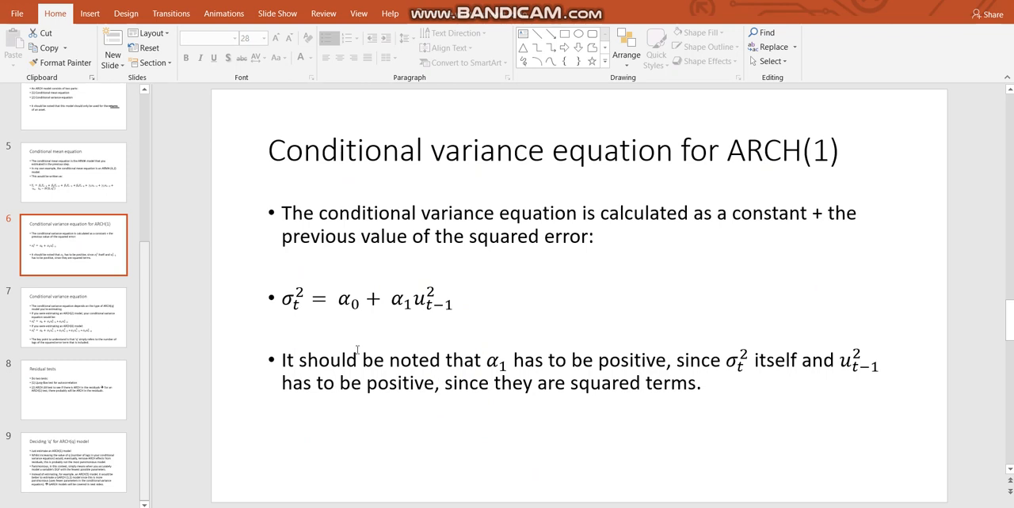
click(427, 307)
drag(418, 301, 448, 302)
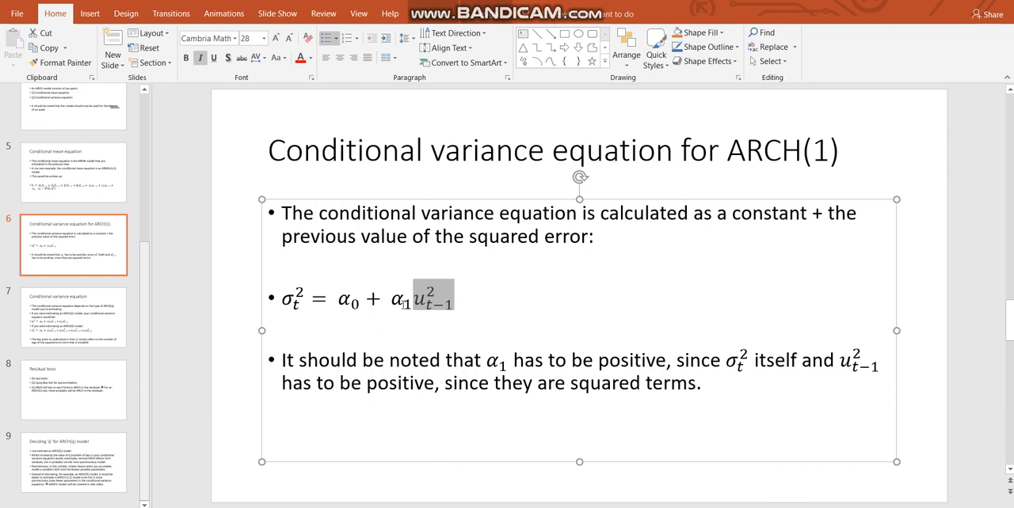
mouse_move(504, 507)
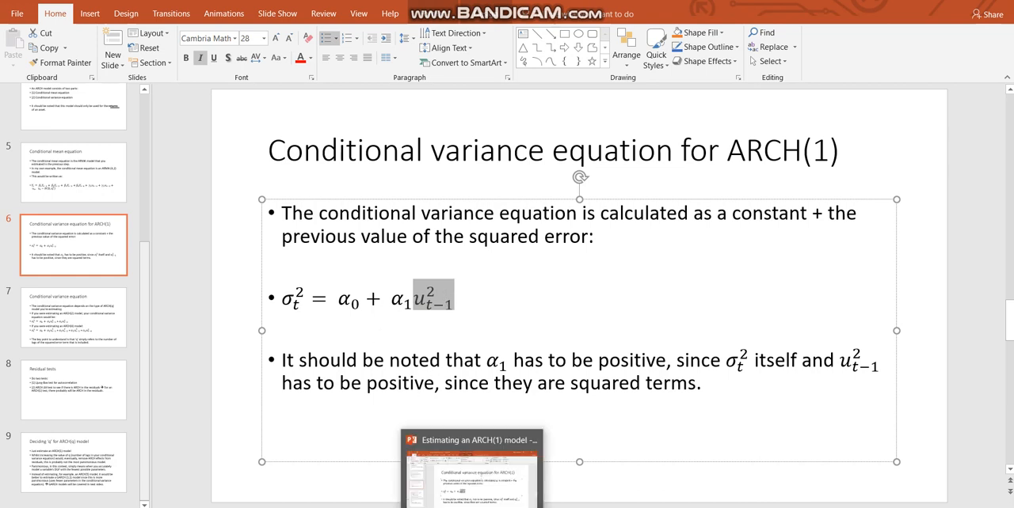
click(505, 479)
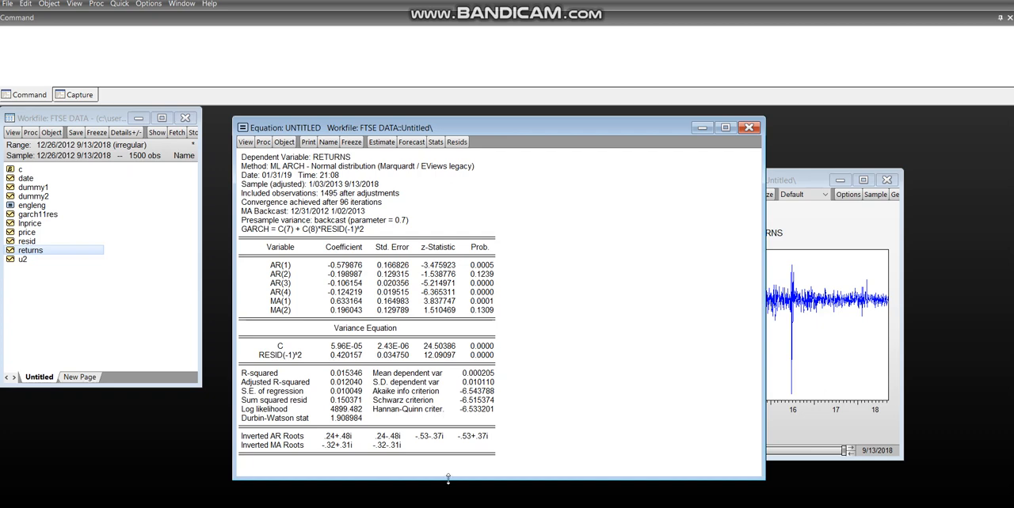
click(389, 507)
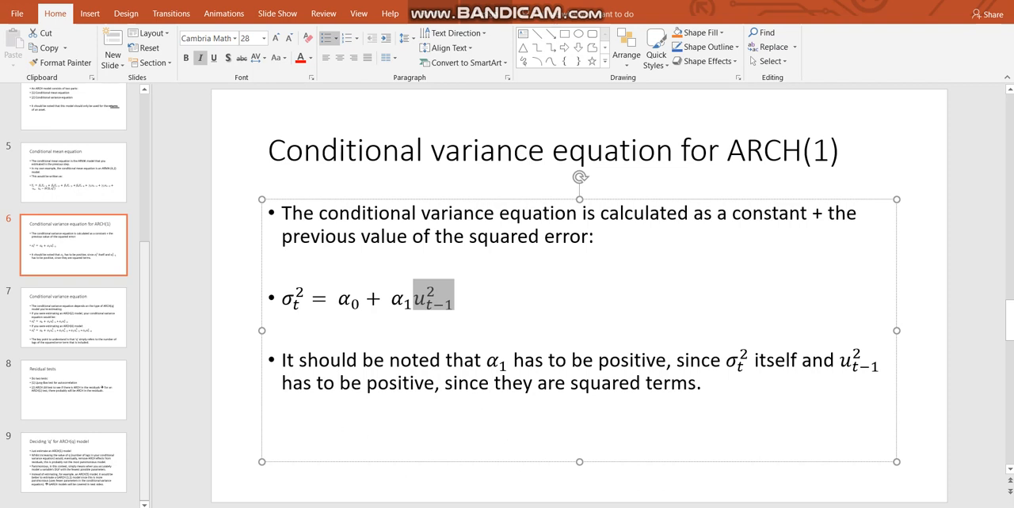
key(alt+Tab)
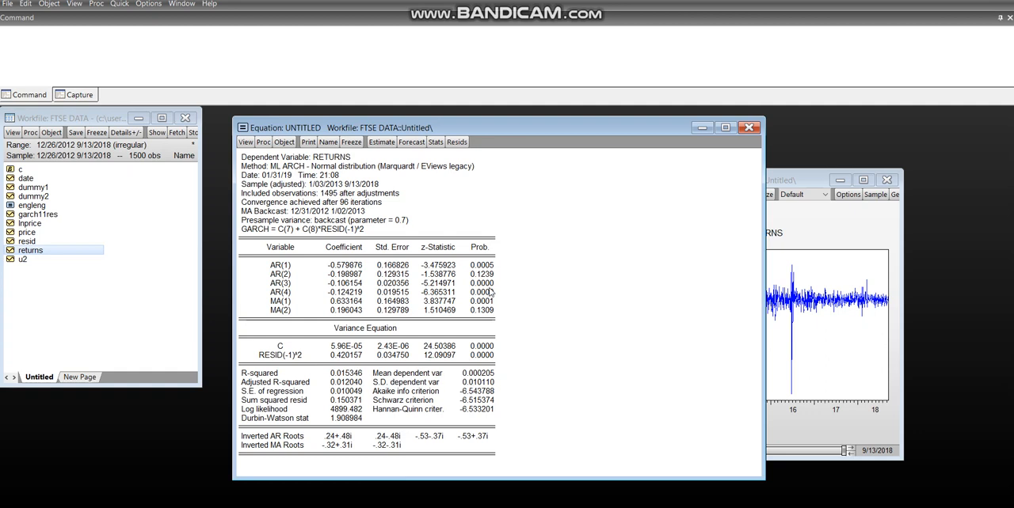
Switch to the PowerPoint presentation and read the Residual tests slide
click(934, 0)
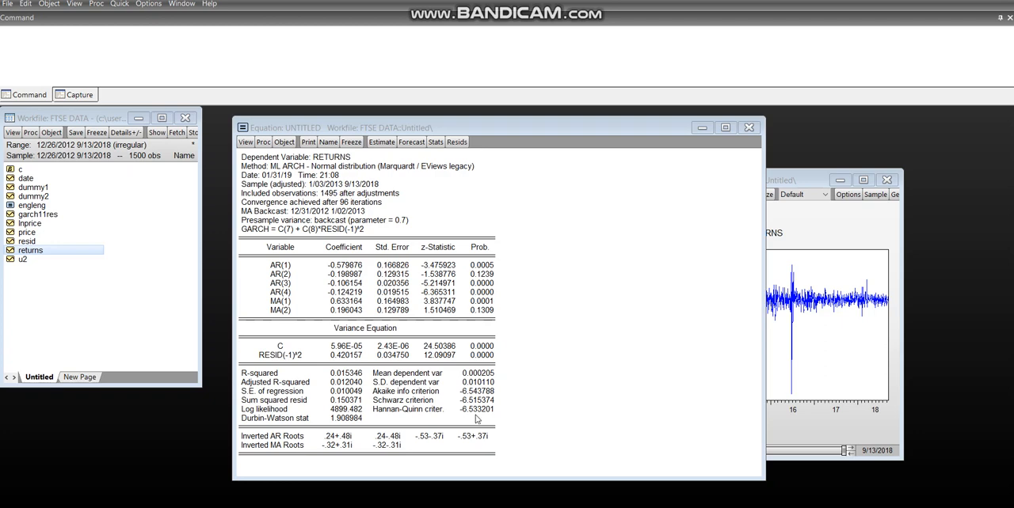
click(475, 507)
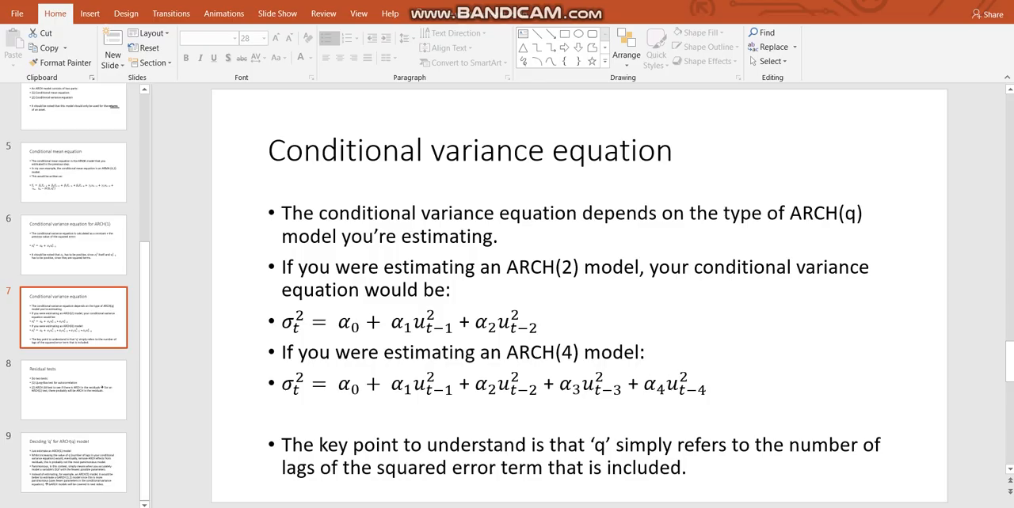
click(82, 382)
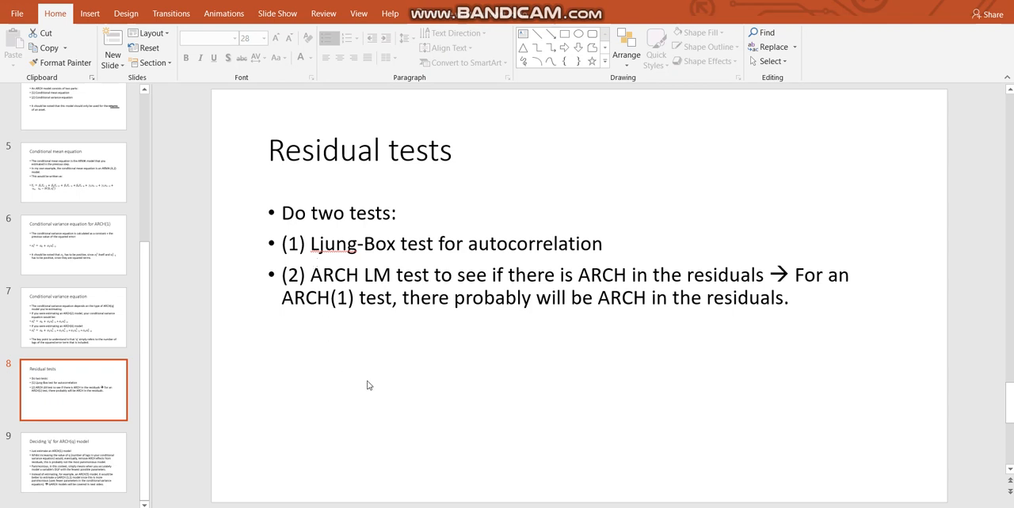
Switch to EViews, run the Correlogram Q-statistics residual test with 36 lags, and review the Q-statistic probabilities
key(alt+Tab)
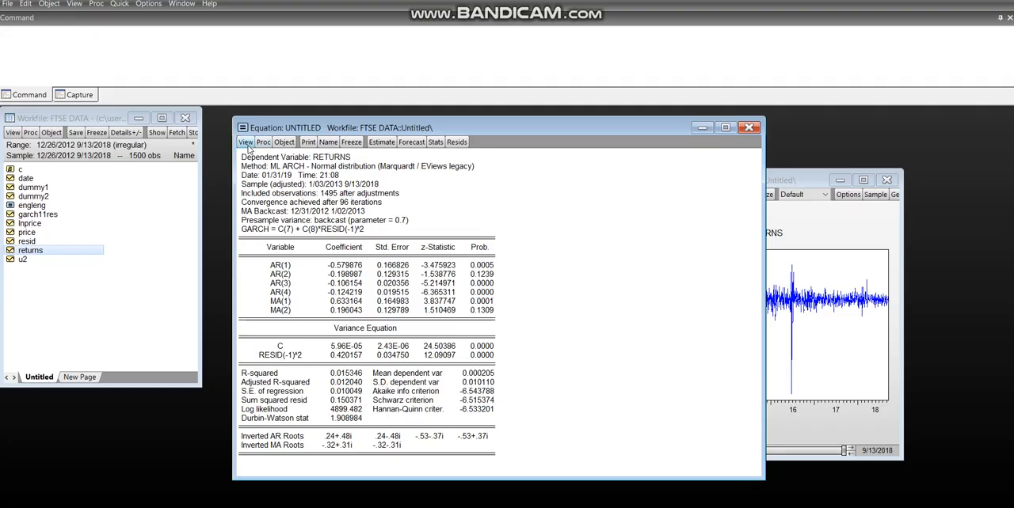
click(246, 144)
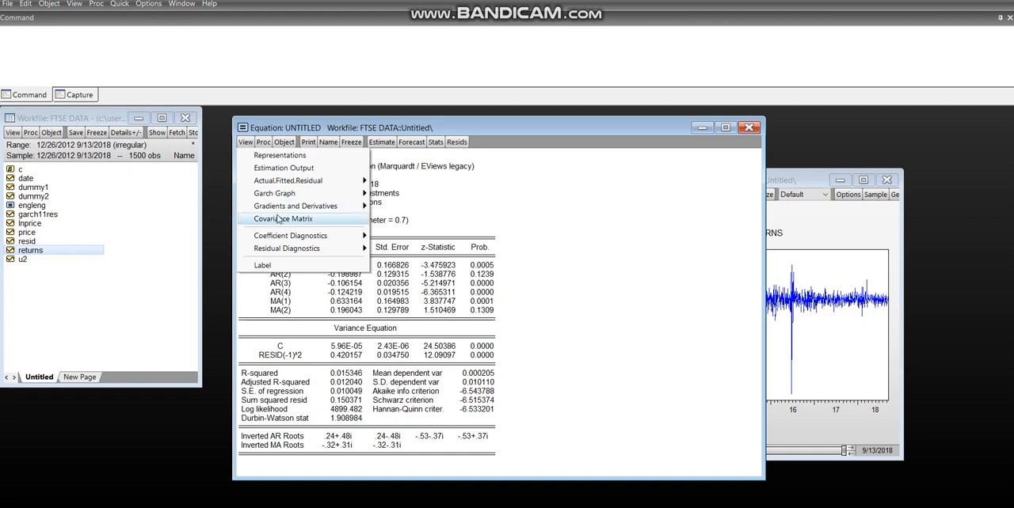
mouse_move(285, 237)
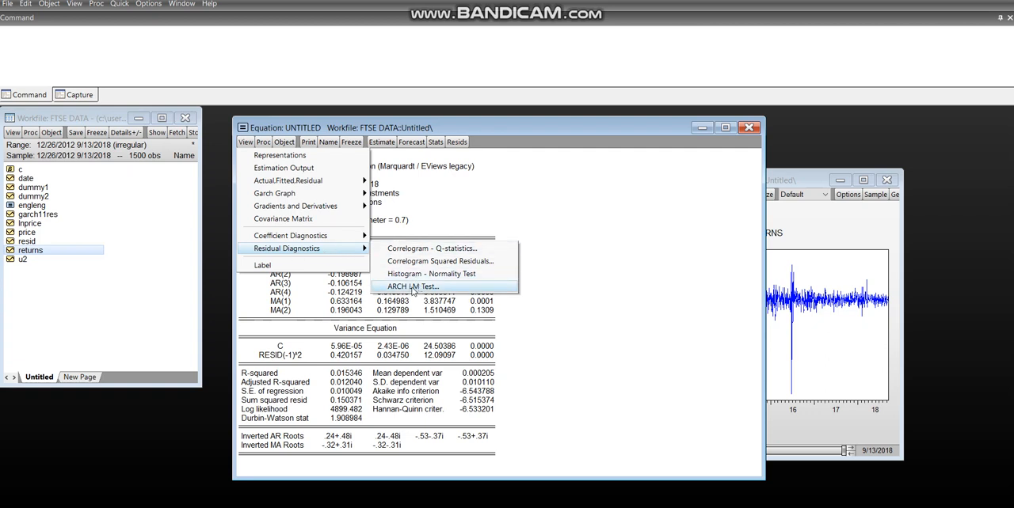
click(421, 249)
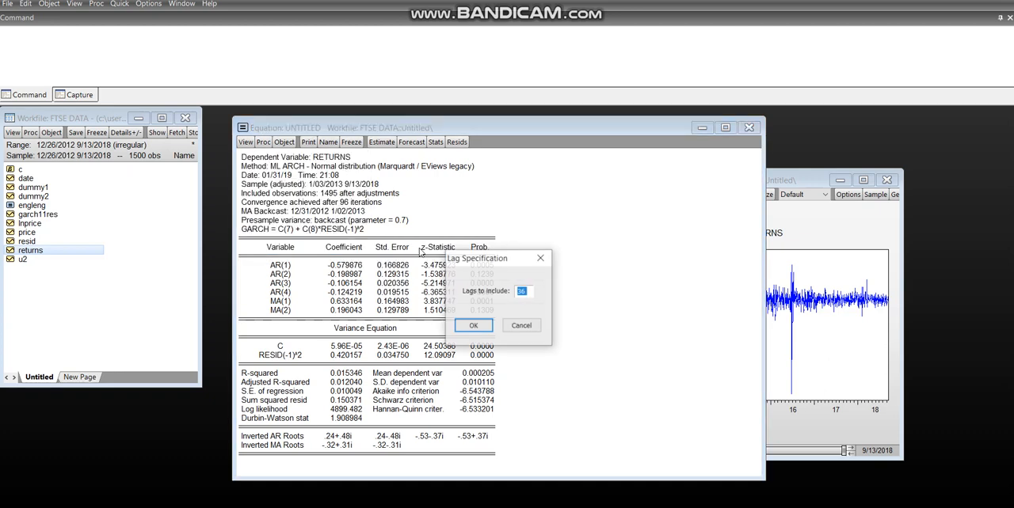
click(473, 326)
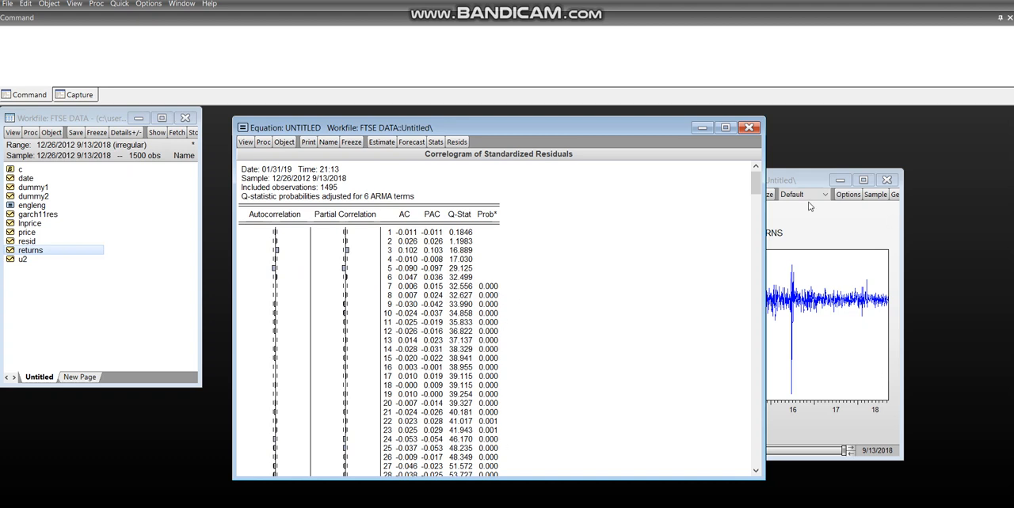
drag(746, 188, 744, 281)
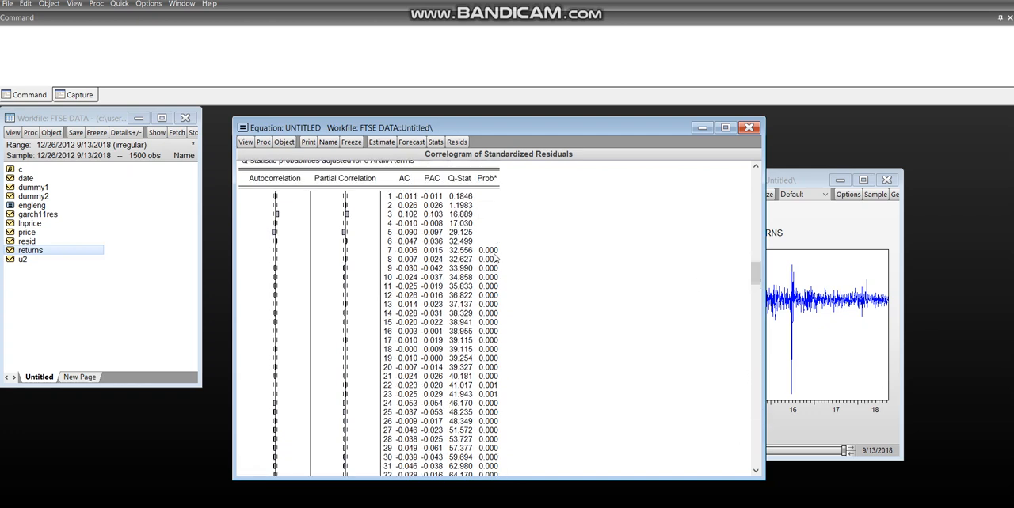
drag(762, 279, 746, 184)
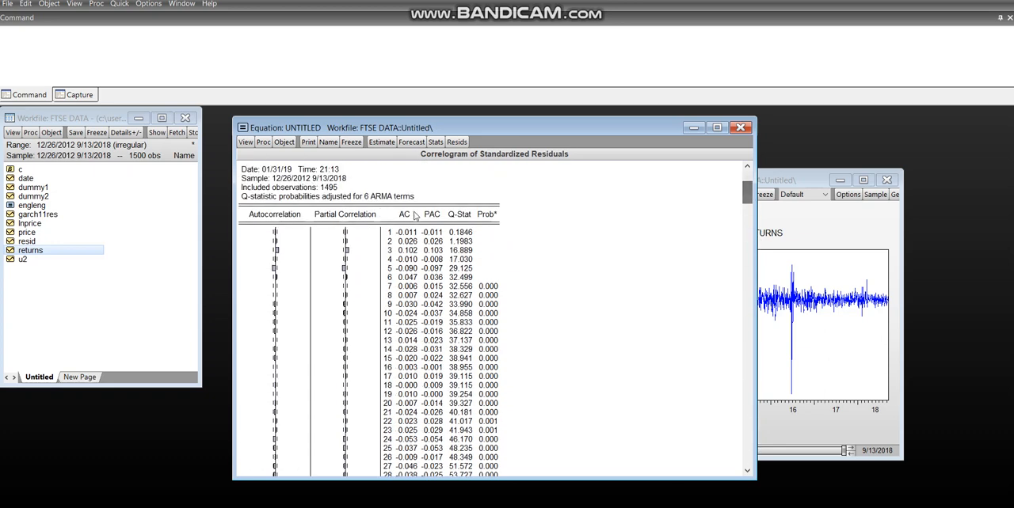
Run the ARCH LM test on the equation's residuals with 1 lag
click(245, 142)
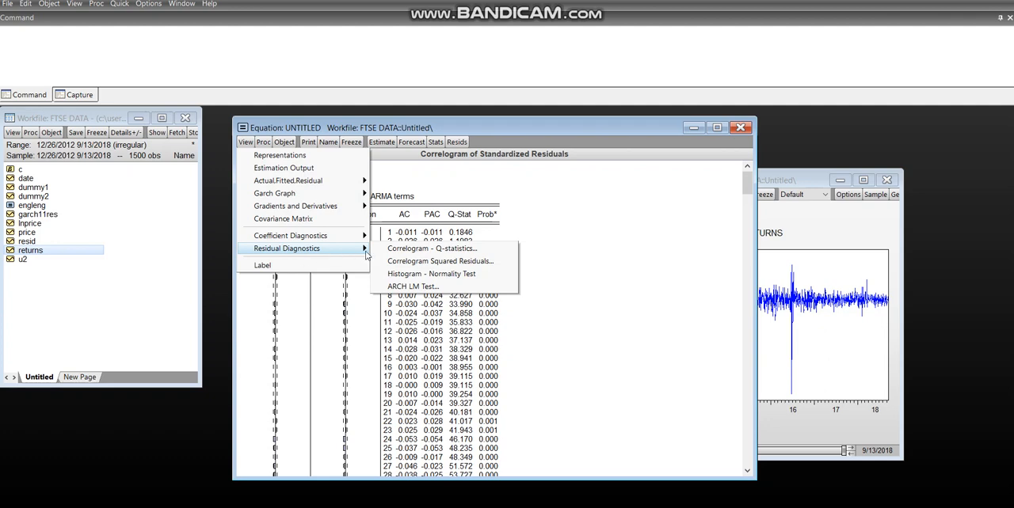
click(423, 288)
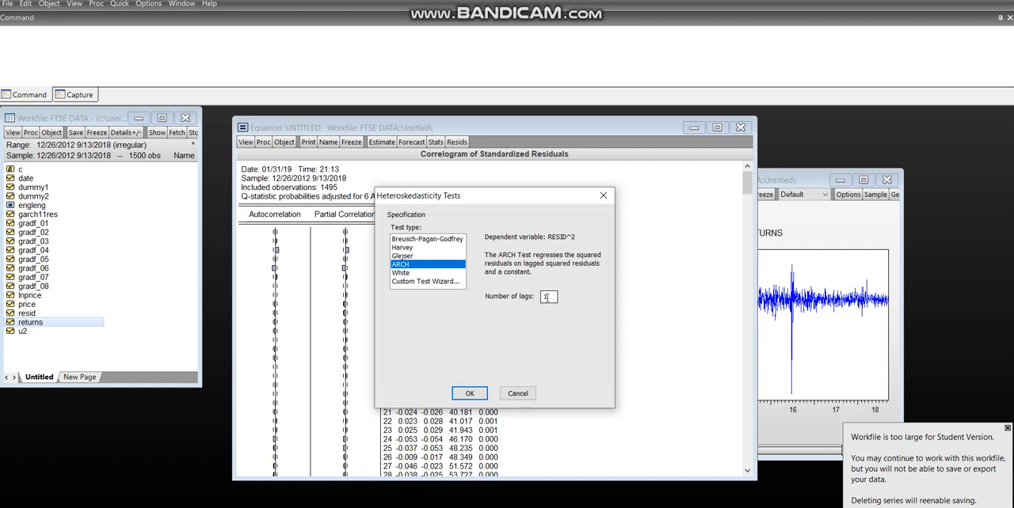
click(466, 394)
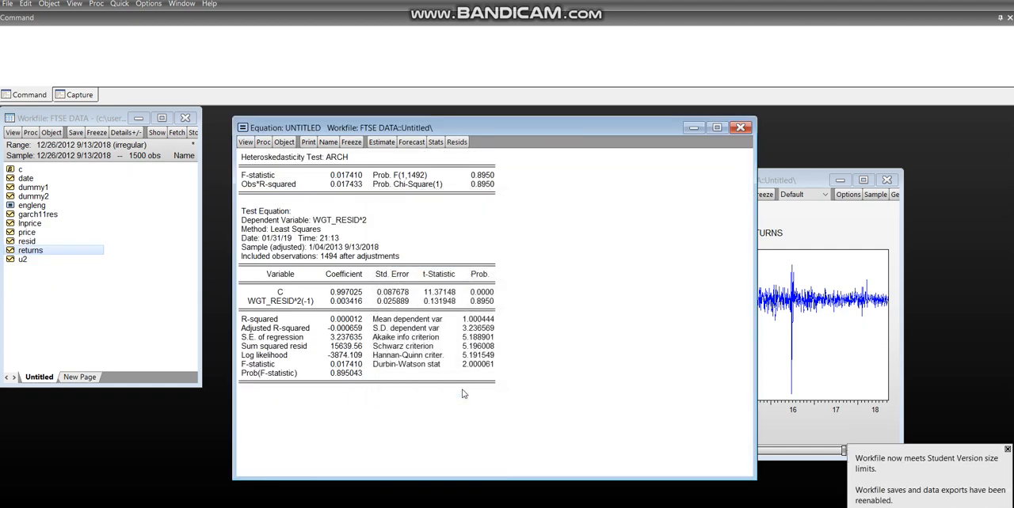
Highlight the Schwarz criterion of the one-lag test, compare it with the SIC table in Excel by lag number, and return to EViews
click(478, 348)
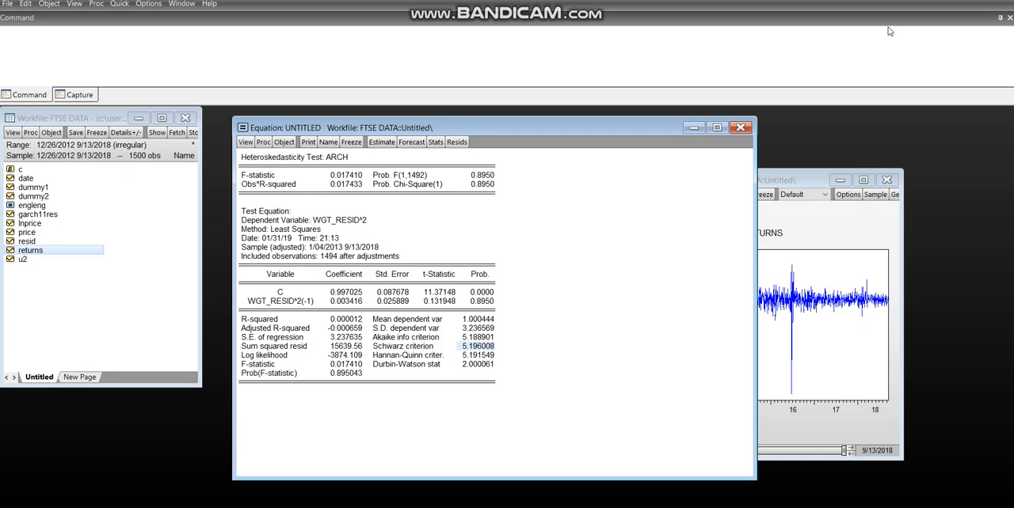
key(alt+Tab)
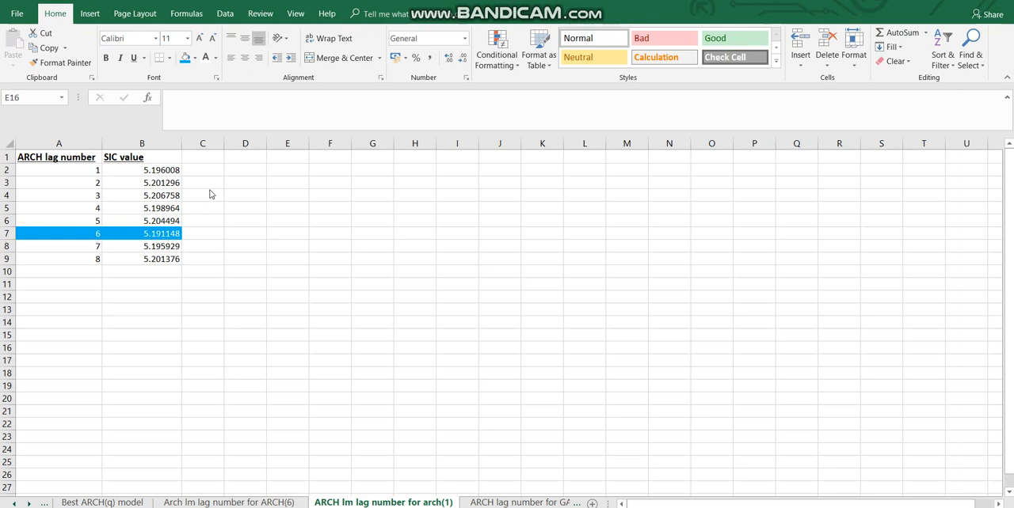
click(508, 506)
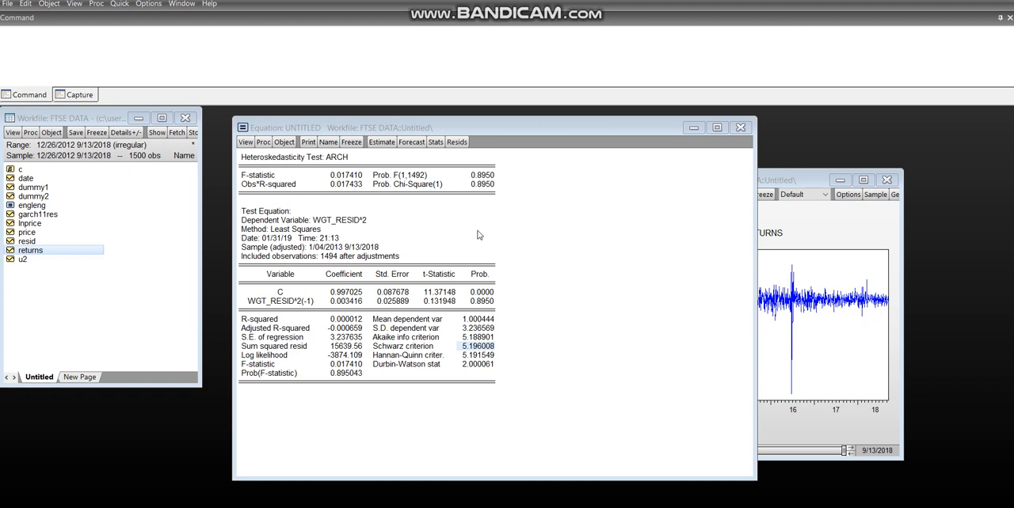
Run the ARCH LM test on the residuals again with the number of lags set to 6
click(252, 146)
click(252, 146)
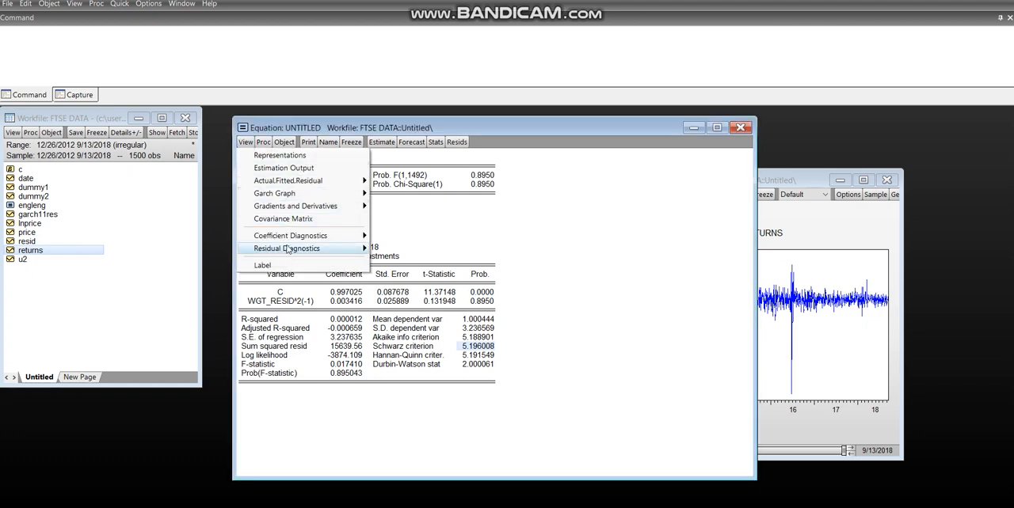
mouse_move(287, 251)
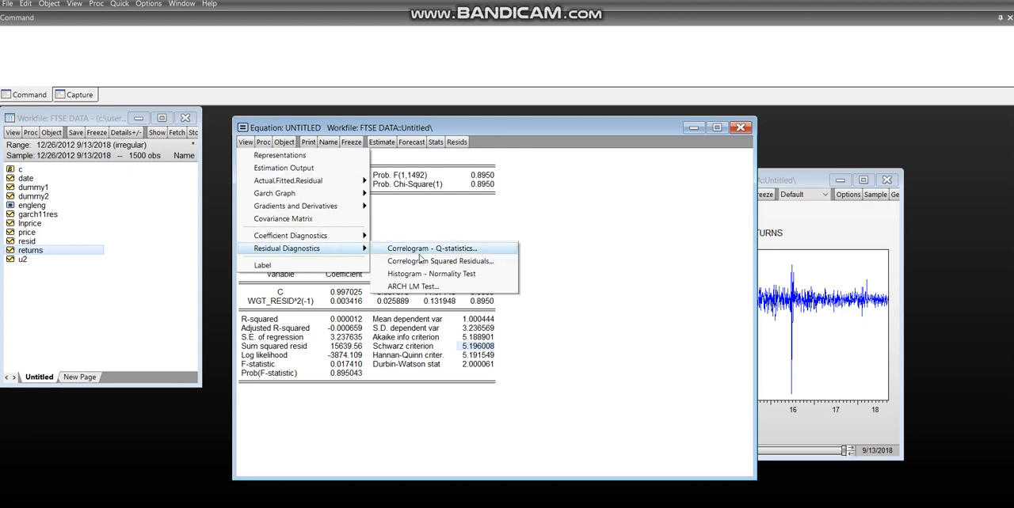
click(414, 286)
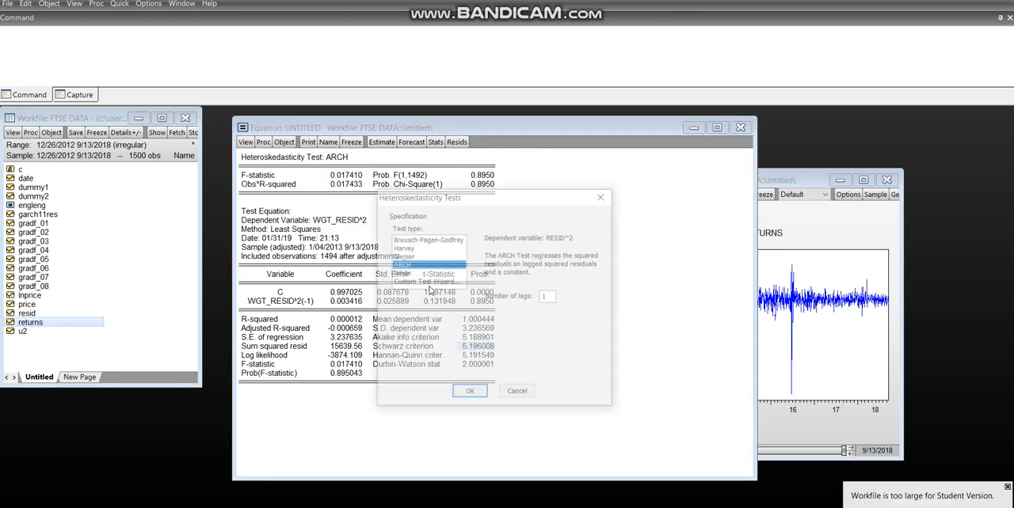
double_click(553, 297)
key(BackSpace)
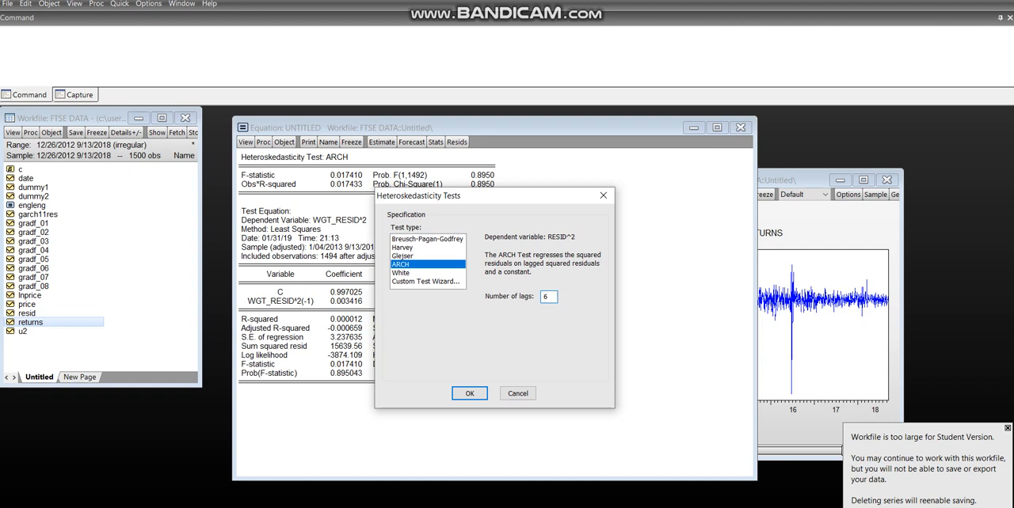
key(Return)
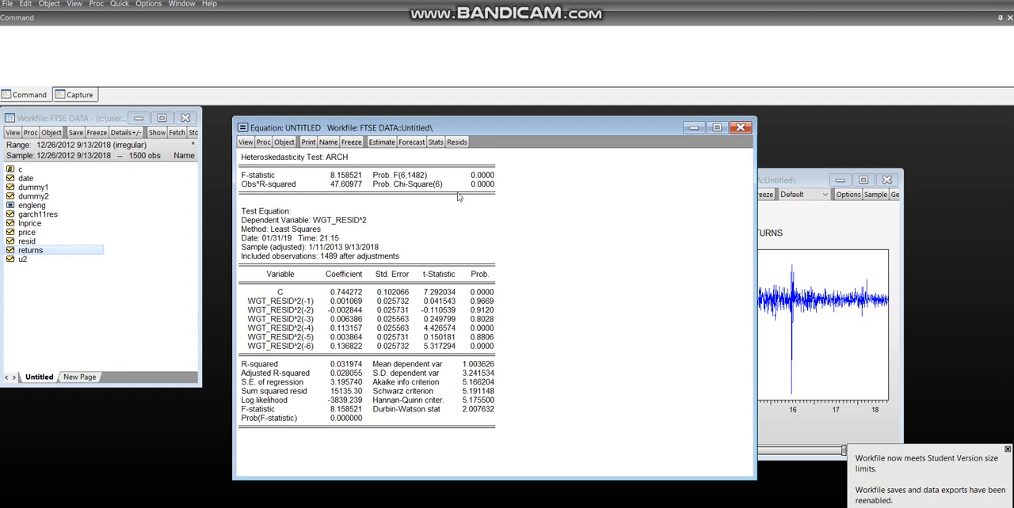
Highlight the Schwarz criterion of the six-lag test, check it against the Excel SIC table, and return to EViews
click(477, 393)
key(alt+Tab)
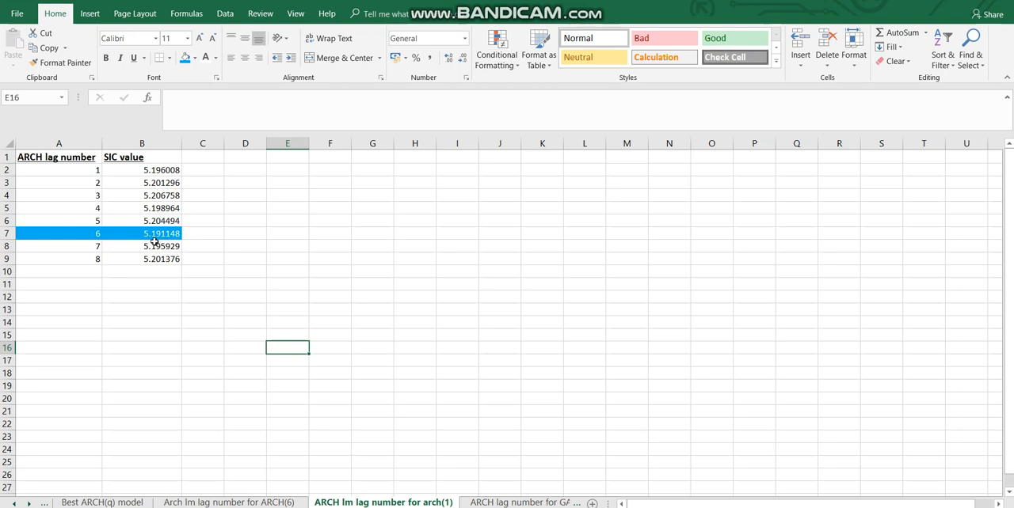
click(475, 507)
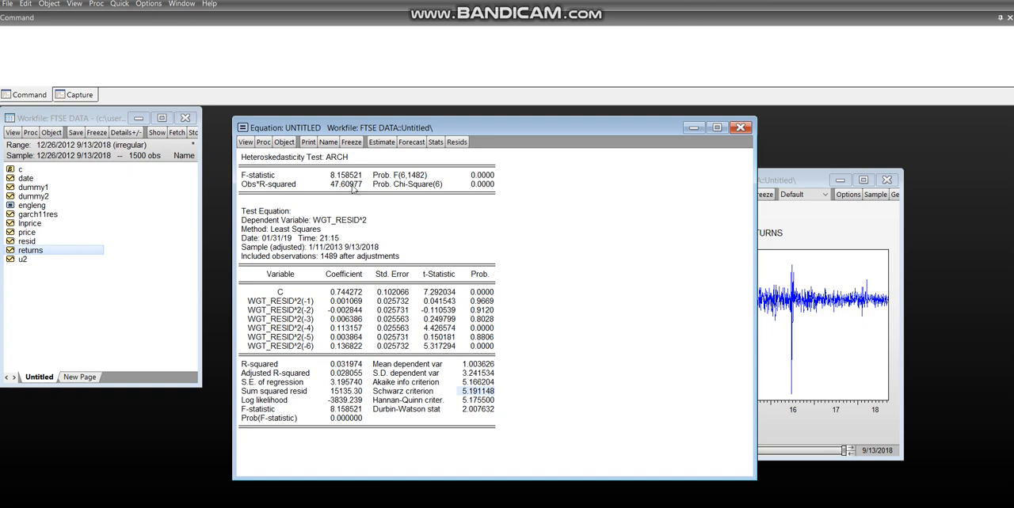
Highlight the Chi-Square probability of the six-lag test and switch to the PowerPoint slide on deciding q for an ARCH(q) model
click(478, 184)
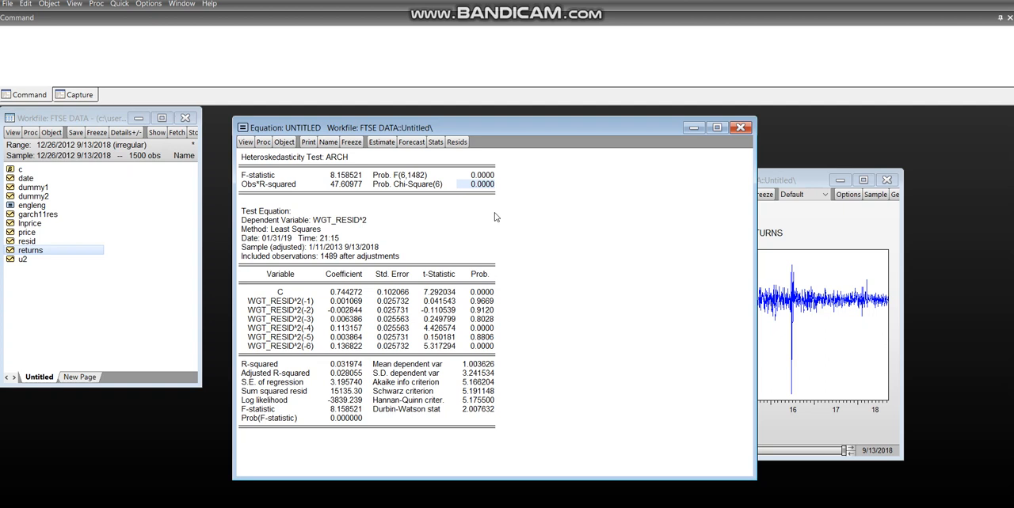
click(922, 1)
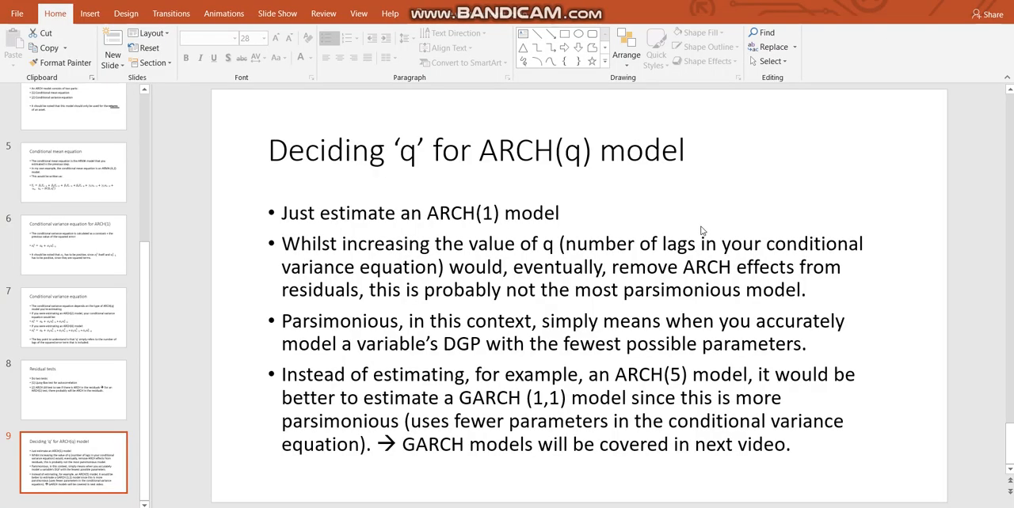